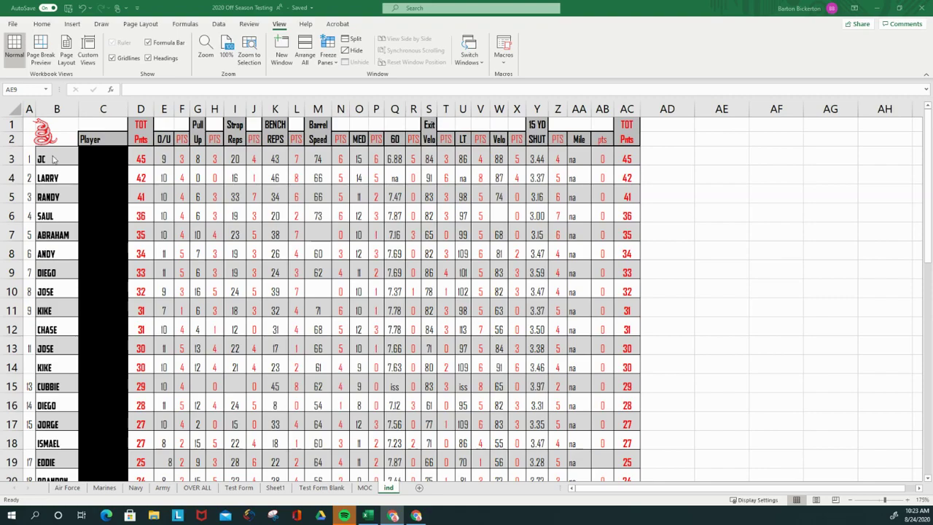
# - Look through the ranked player list on the ind sheet down to its last row and return to the header rows
pyautogui.scroll(-5, 103, 303)
pyautogui.scroll(-4, 103, 304)
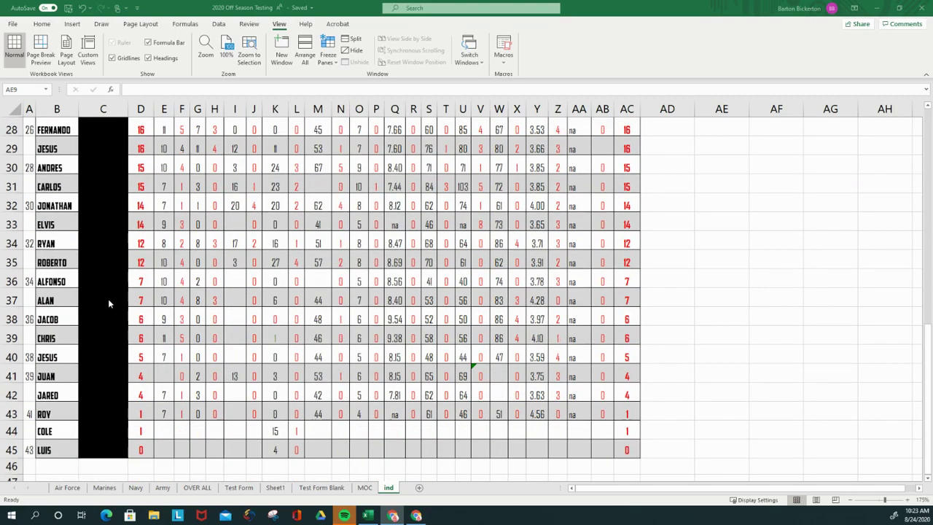
pyautogui.scroll(9, 106, 369)
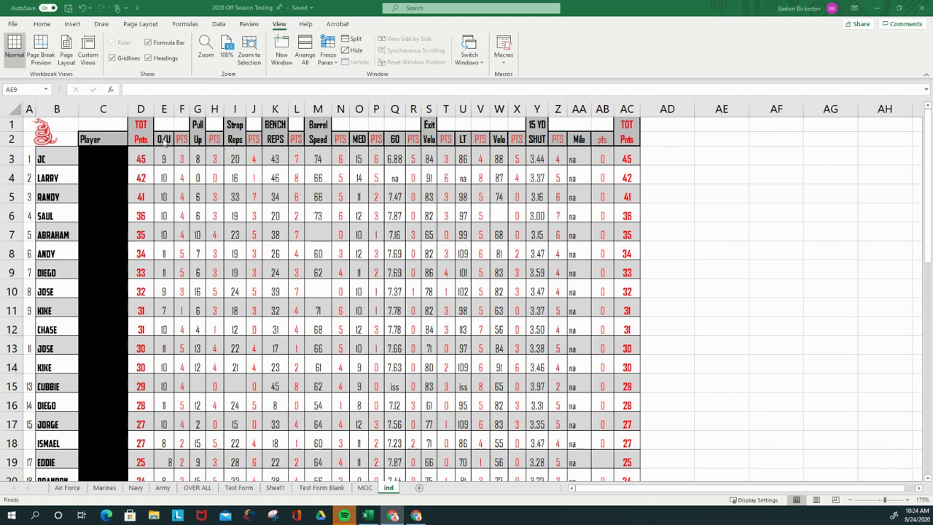
# - Review the O/U, Pull Up, Strap Reps, Bench Reps and Barrel Speed test columns of the ind sheet
pyautogui.click(164, 141)
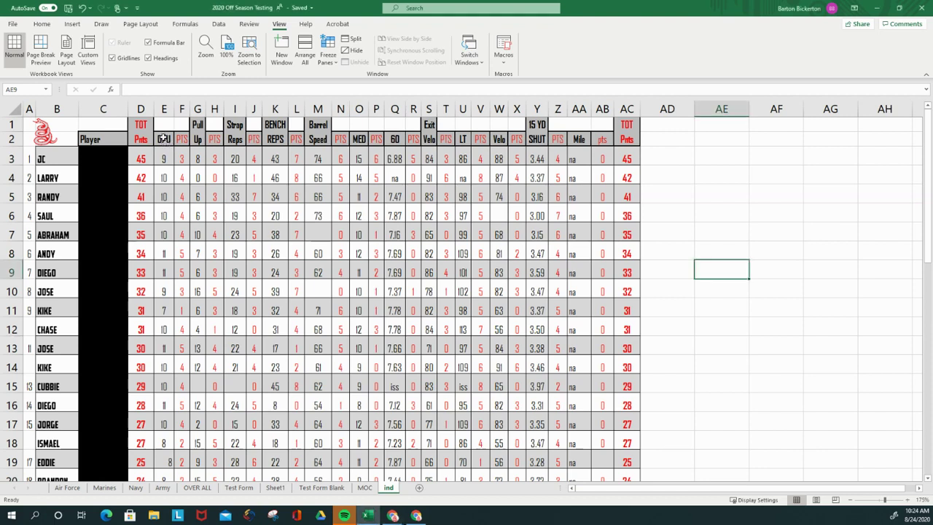
pyautogui.click(164, 138)
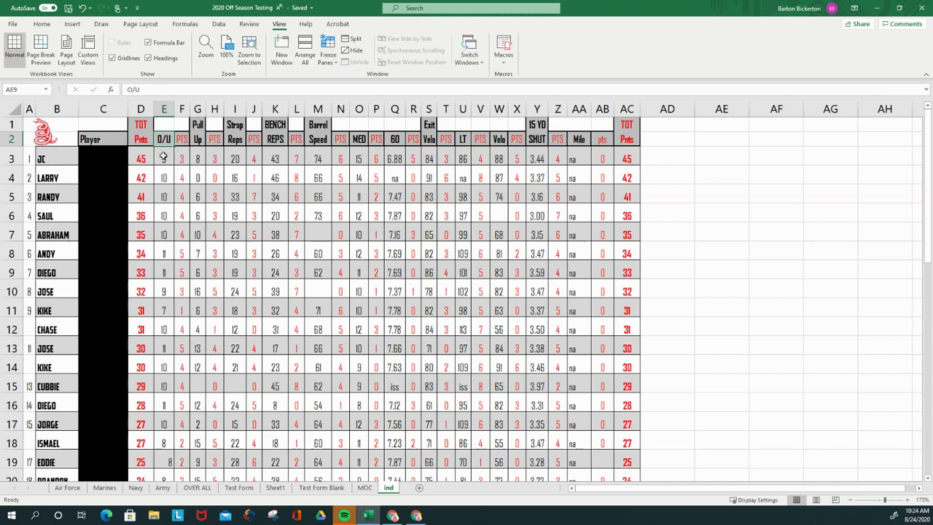
pyautogui.click(197, 128)
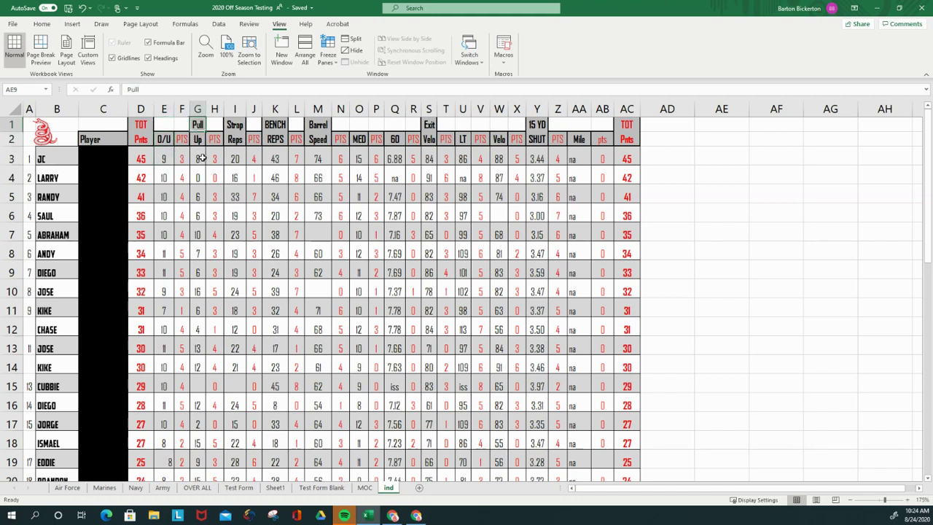
pyautogui.click(237, 129)
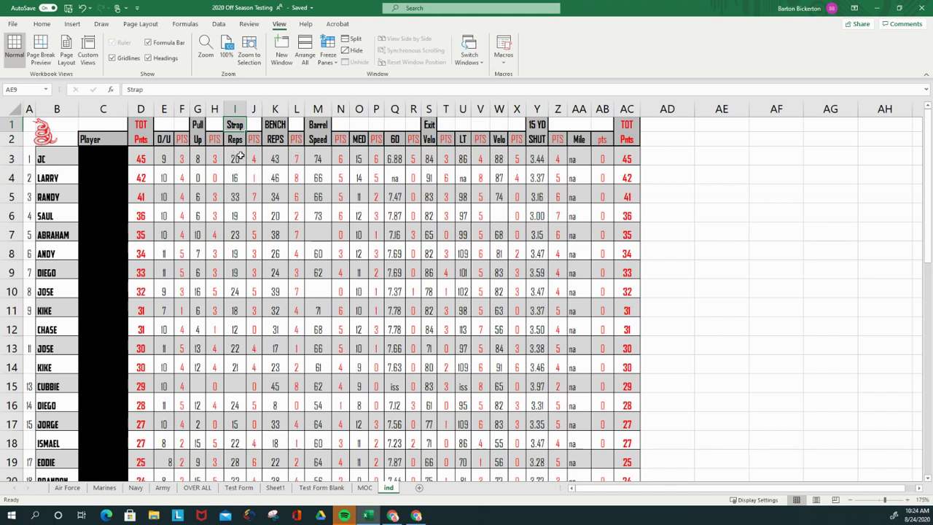
pyautogui.click(279, 158)
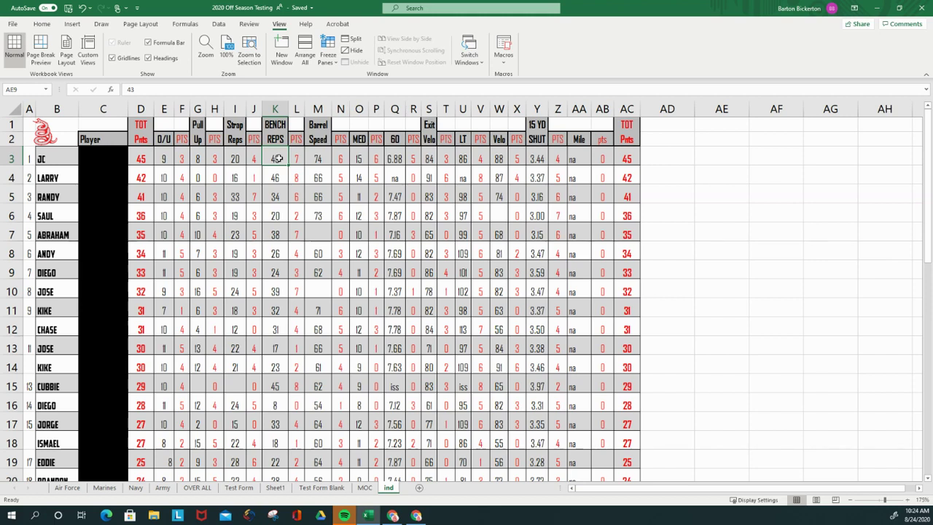
pyautogui.click(317, 126)
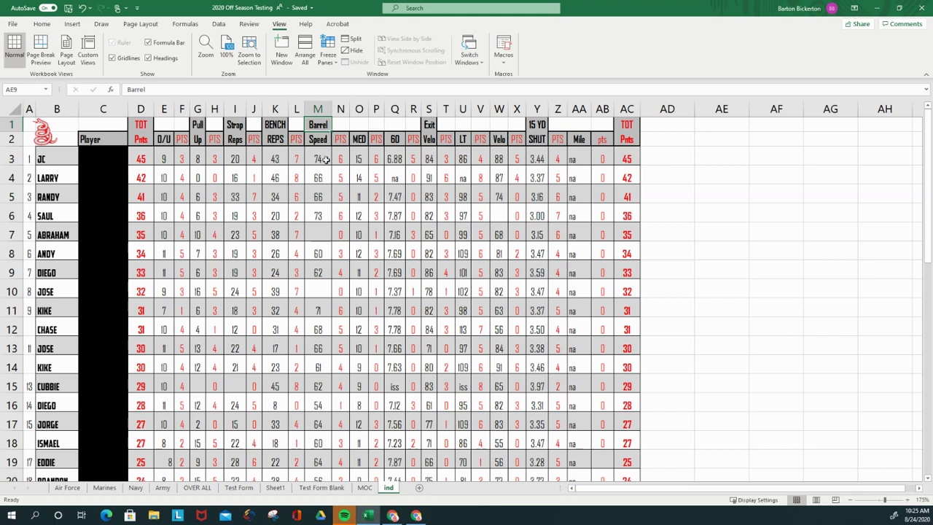
pyautogui.click(318, 155)
# - Review the MED, 60, Exit Velo, LT, Velo, 15 YD Shut and Mile test columns, including the first two MED results
pyautogui.click(359, 140)
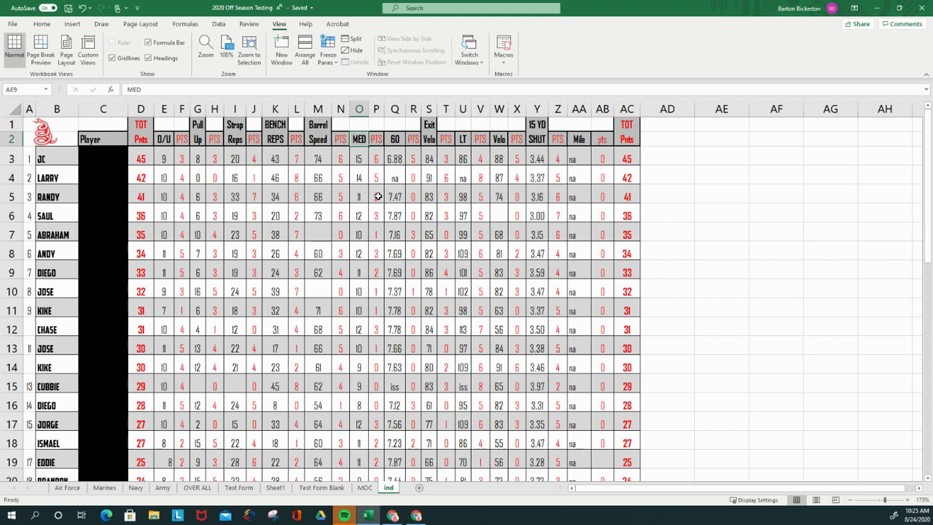
pyautogui.click(360, 157)
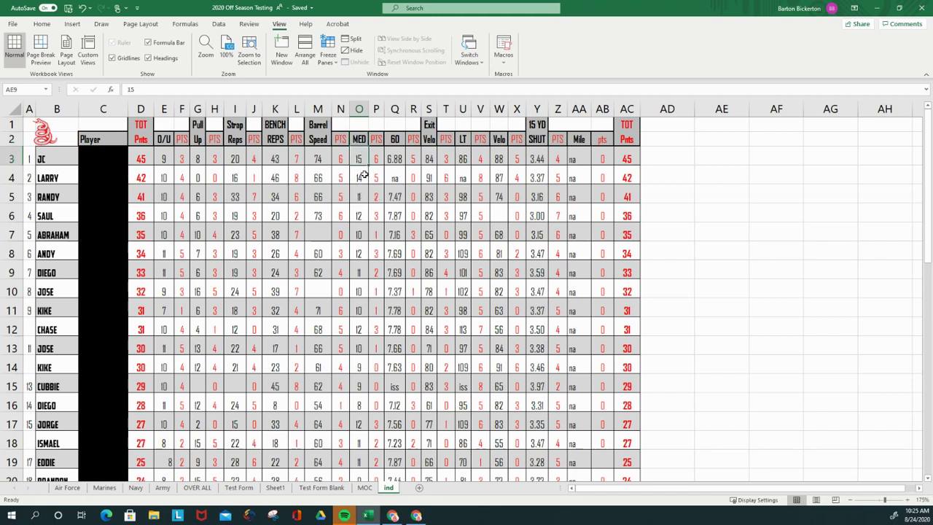
pyautogui.click(361, 176)
pyautogui.click(359, 157)
pyautogui.click(360, 176)
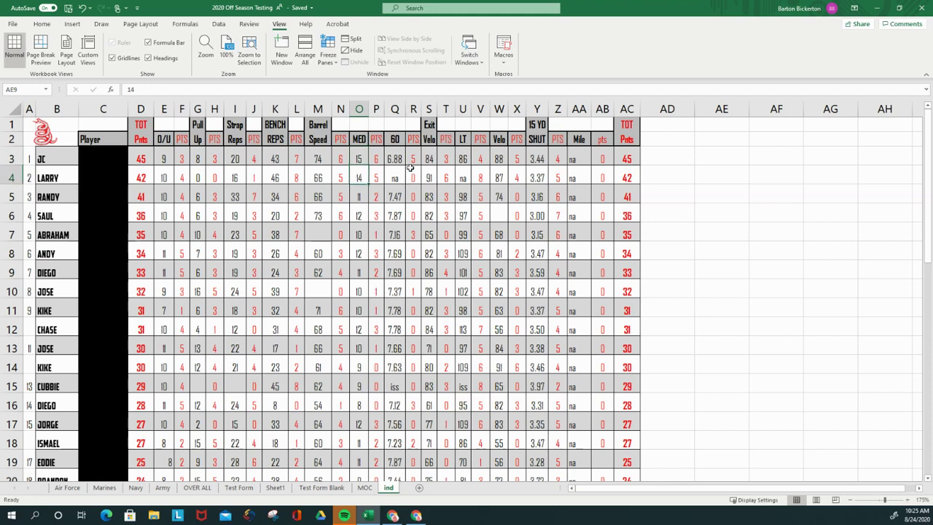
pyautogui.click(399, 140)
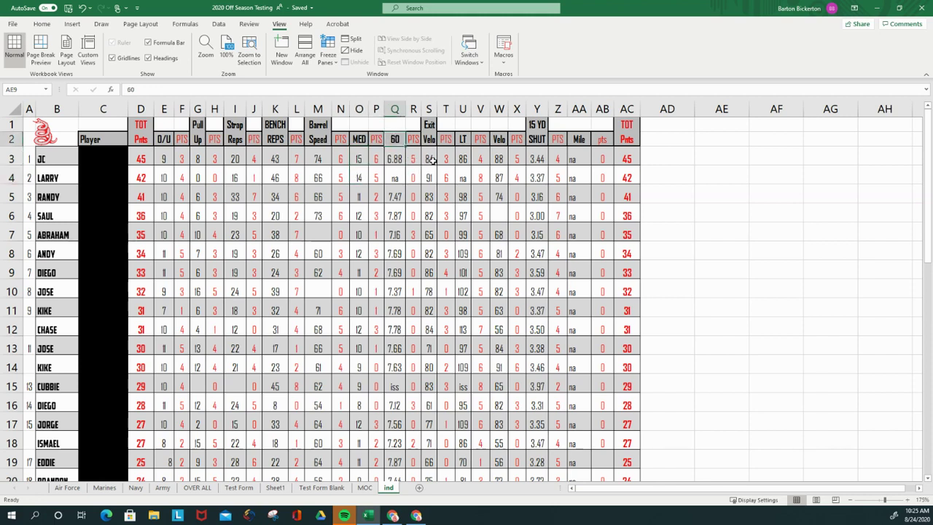
pyautogui.click(431, 125)
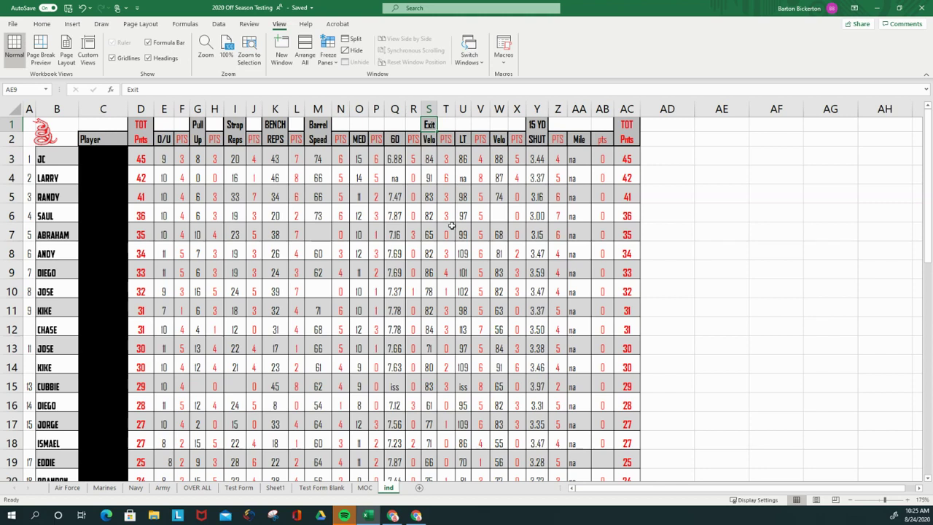
pyautogui.click(463, 139)
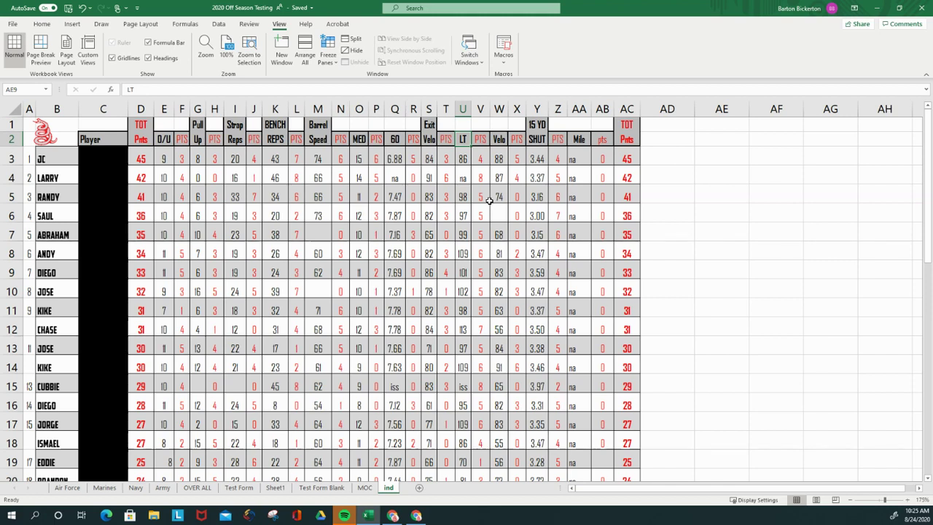
pyautogui.click(499, 138)
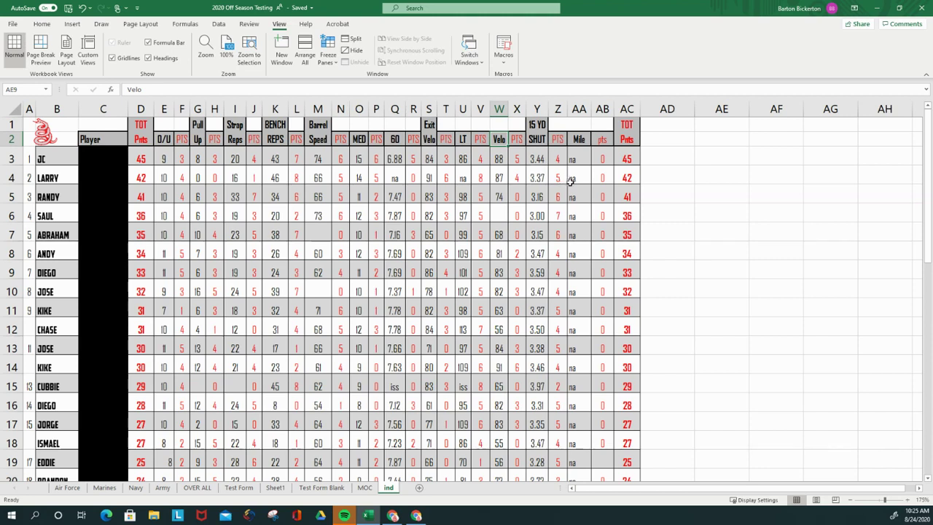
pyautogui.click(542, 125)
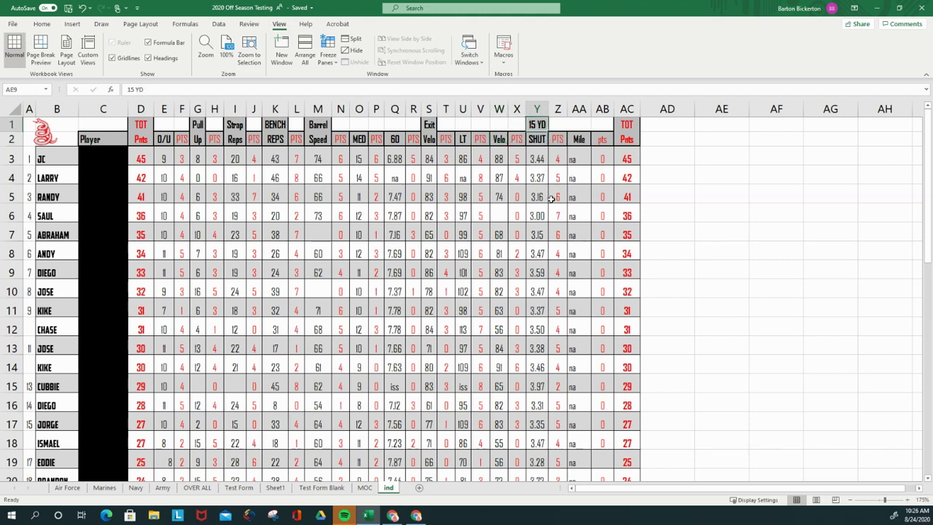
pyautogui.click(576, 140)
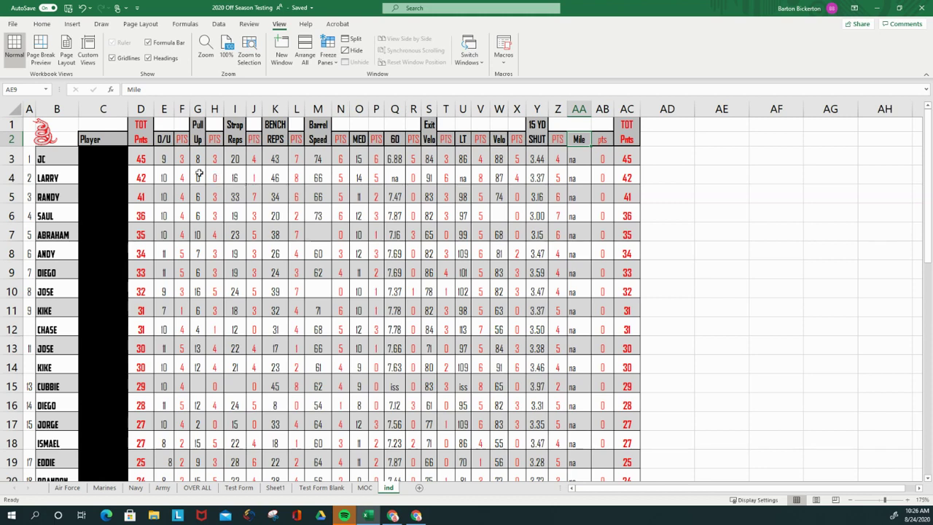
# - Inspect the nested IF formula in F3 that converts the O/U result in E3 into points
pyautogui.click(163, 157)
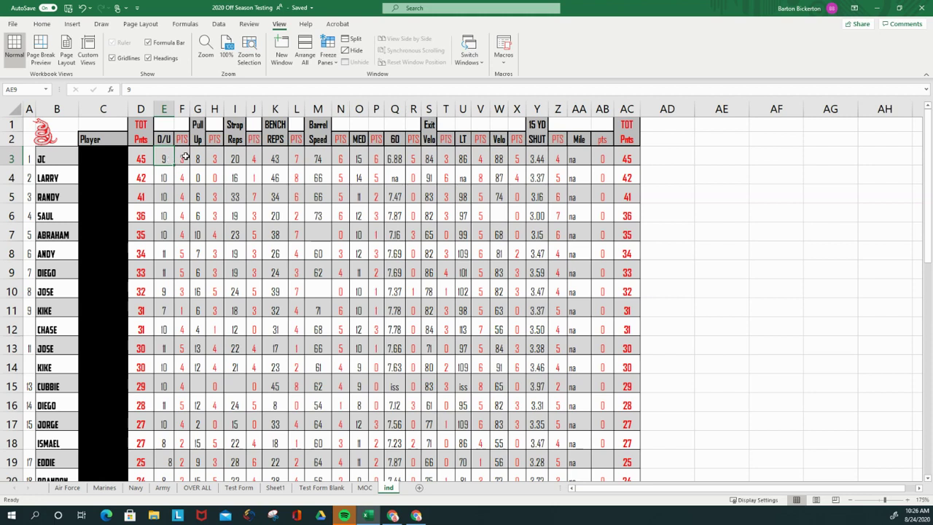
pyautogui.click(184, 158)
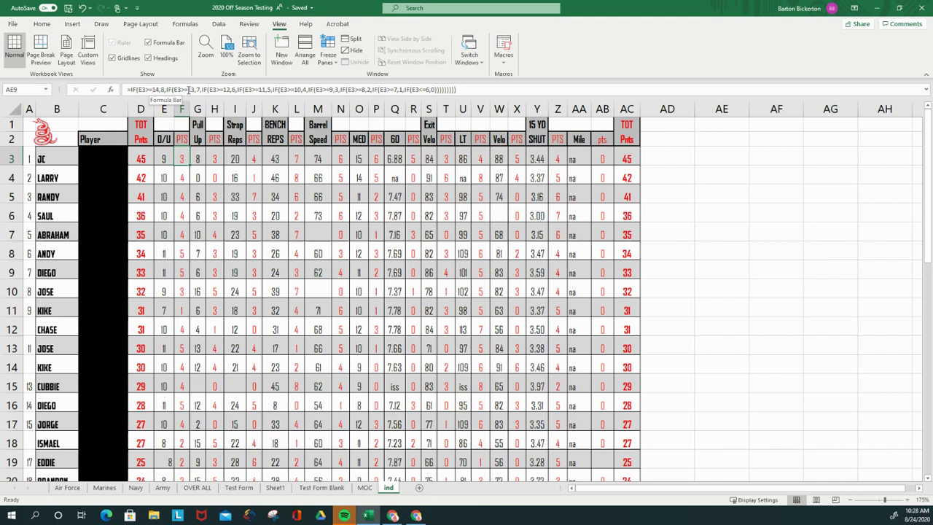
pyautogui.click(459, 89)
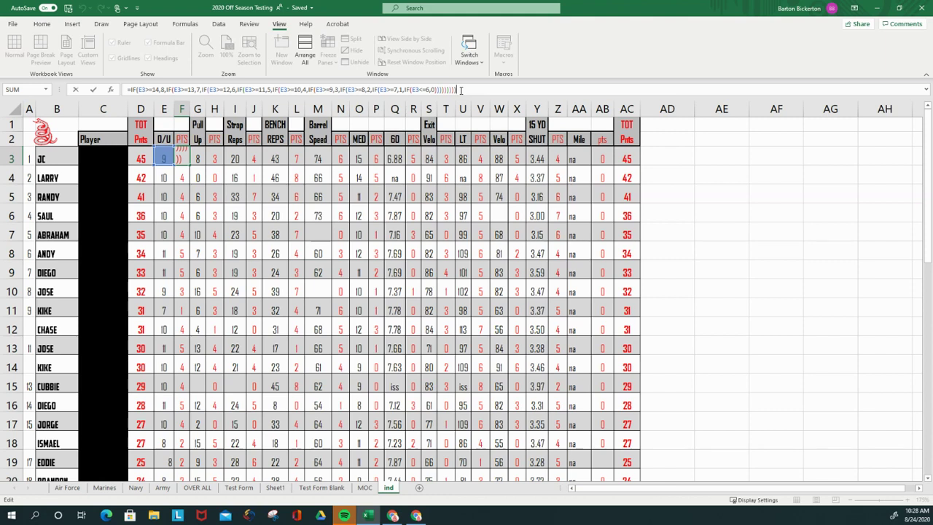
pyautogui.click(94, 90)
pyautogui.hotkey('ctrl', 's')
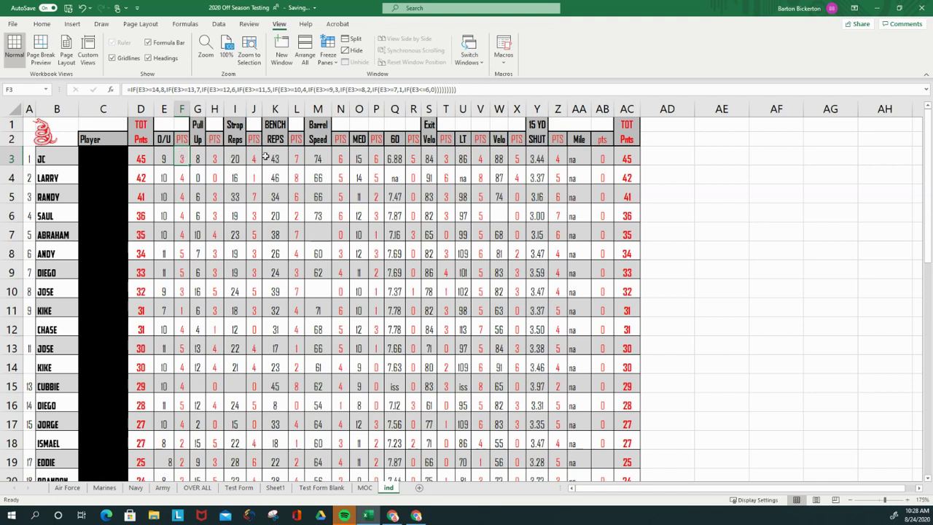
# - Inspect the nested IF formula in R3 that scores the 60 time, and the total points formula in AC3
pyautogui.click(414, 156)
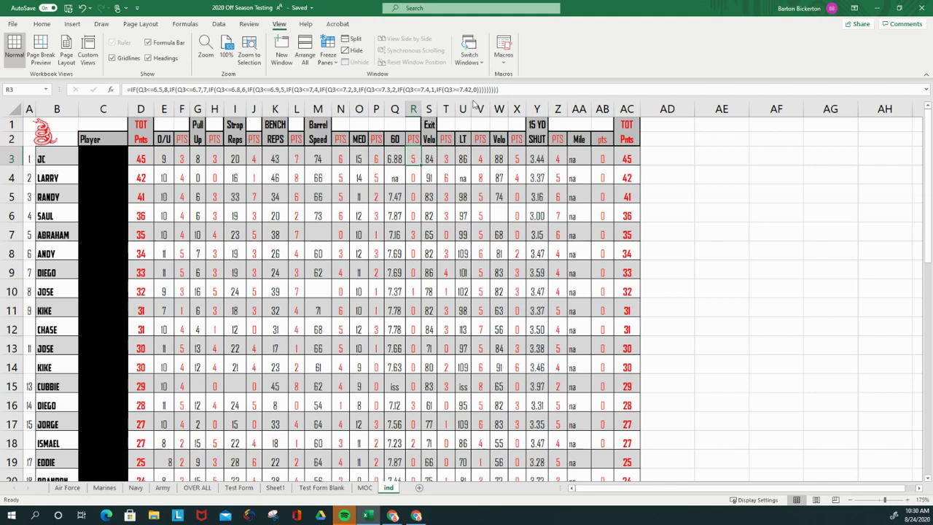
pyautogui.click(503, 89)
pyautogui.press('Return')
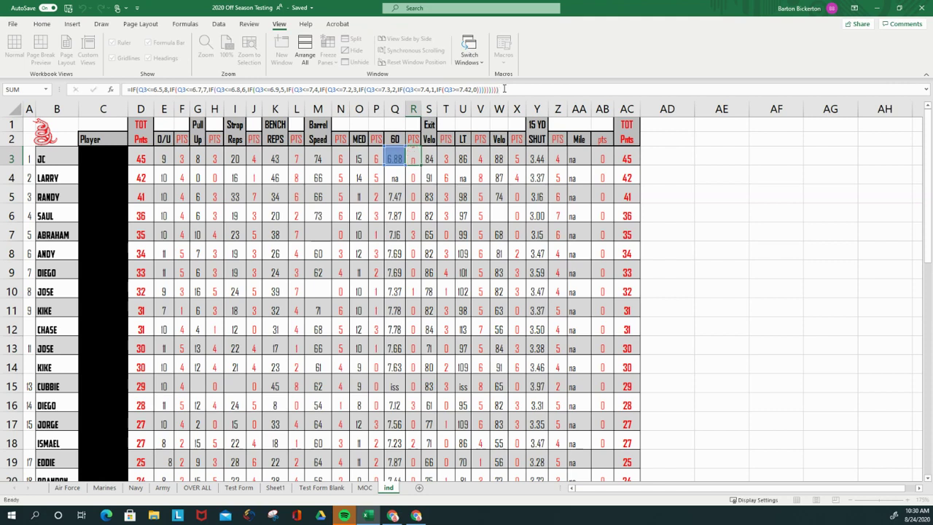
pyautogui.click(632, 159)
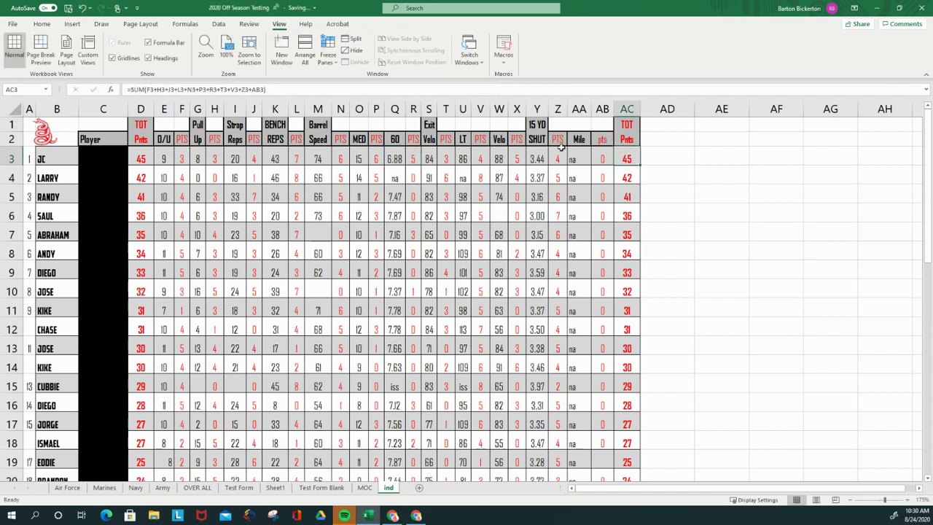